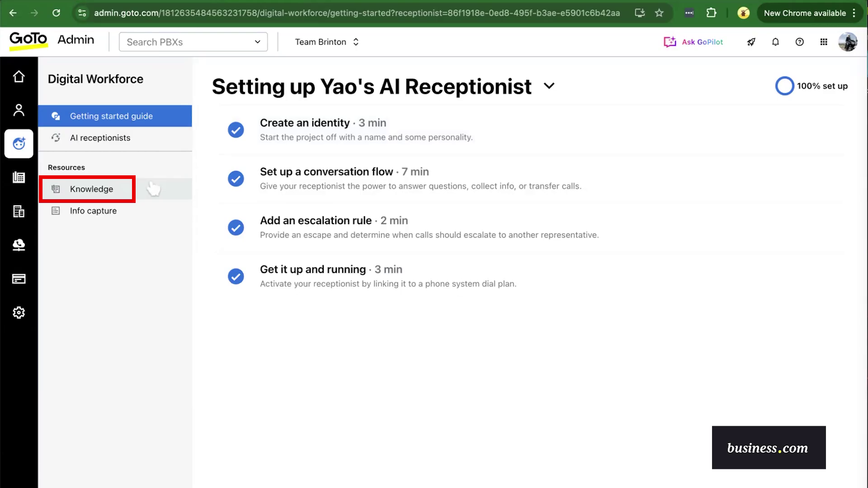
Read the Dermatology knowledge collection's Services article, then go to the Info capture forms list
{"action": "left_click", "coordinate": [112, 192]}
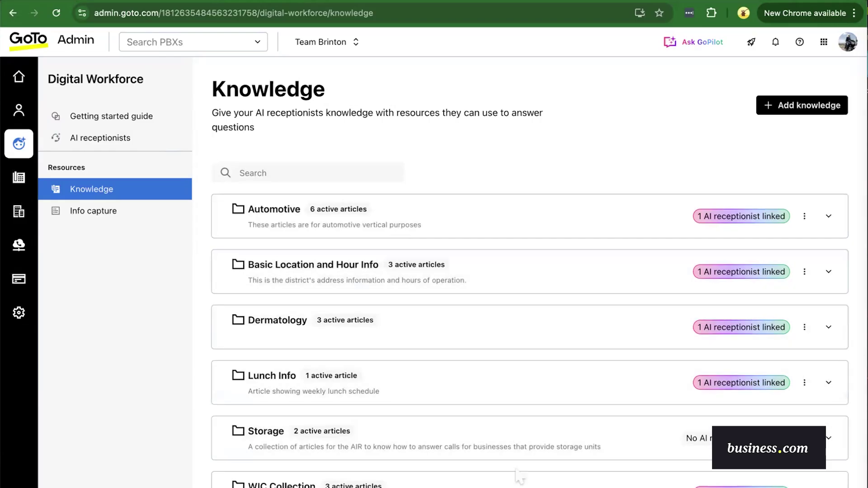
{"action": "left_click", "coordinate": [516, 332]}
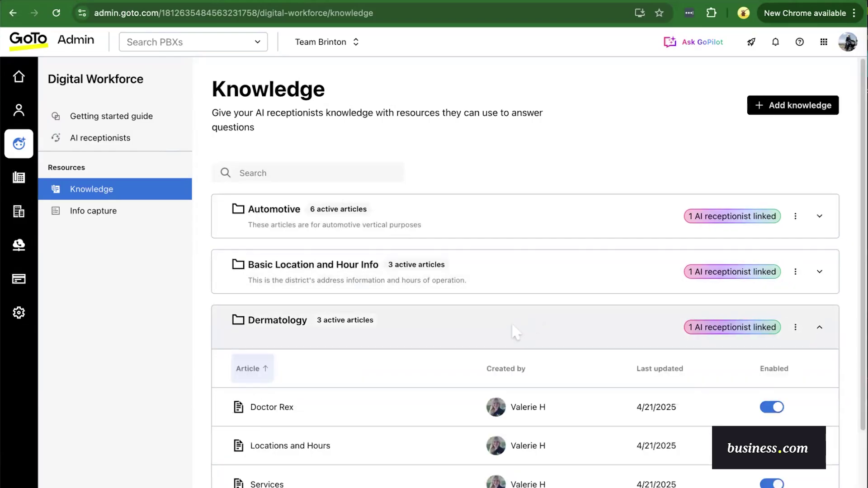
{"action": "scroll", "coordinate": [376, 341], "scroll_direction": "down", "scroll_amount": 3}
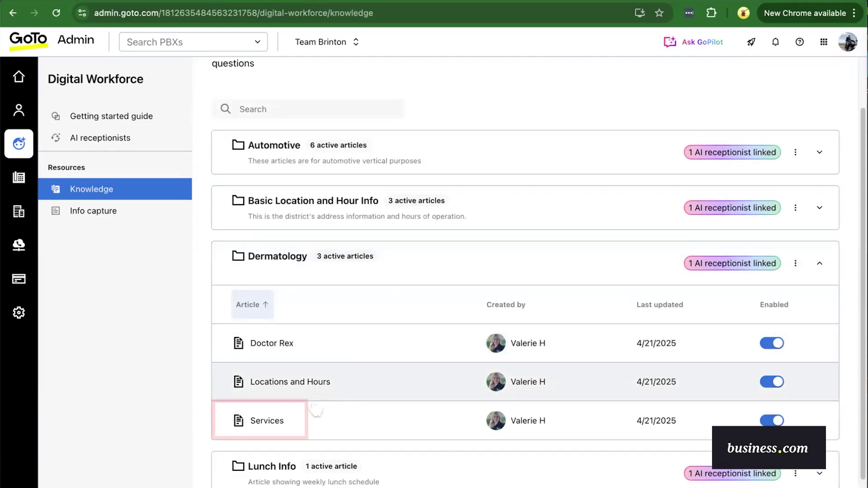
{"action": "left_click", "coordinate": [302, 430]}
{"action": "scroll", "coordinate": [370, 286], "scroll_direction": "down", "scroll_amount": 4}
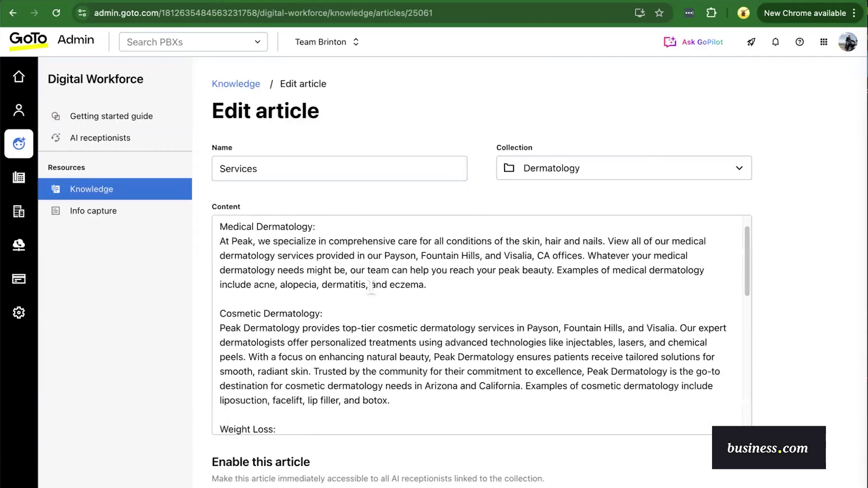
{"action": "scroll", "coordinate": [370, 286], "scroll_direction": "down", "scroll_amount": 5}
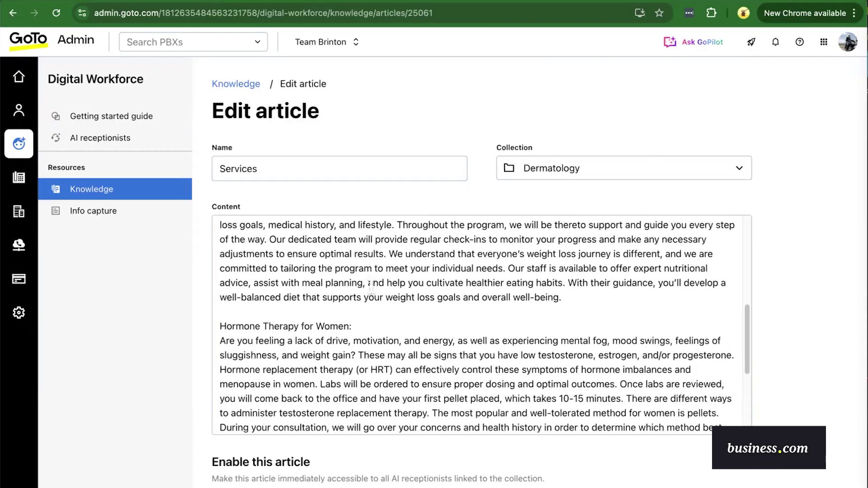
{"action": "scroll", "coordinate": [369, 285], "scroll_direction": "down", "scroll_amount": 4}
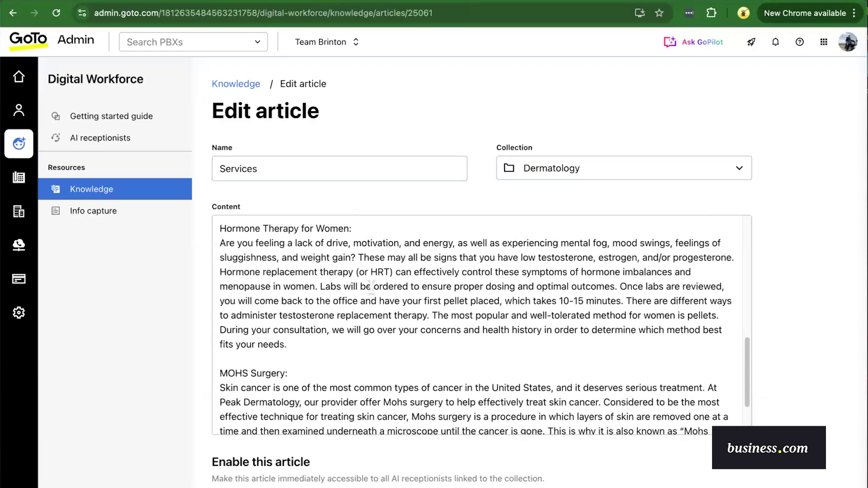
{"action": "scroll", "coordinate": [371, 287], "scroll_direction": "up", "scroll_amount": 13}
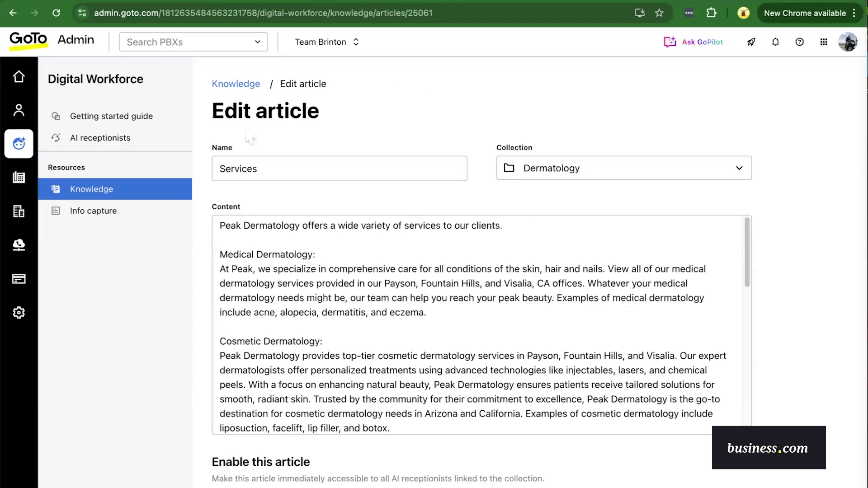
{"action": "left_click", "coordinate": [72, 211]}
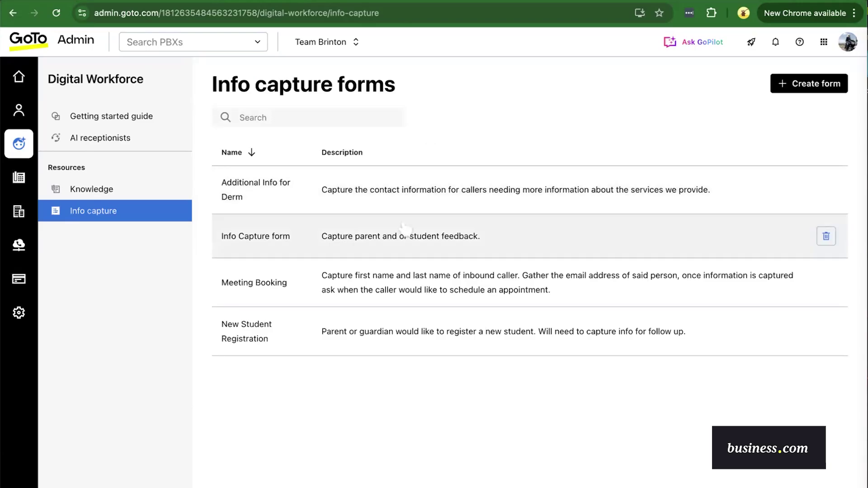
Open Additional Info for Derm and review its Name, Email, Phone Number, SMS Confirmation and Services fields
{"action": "left_click", "coordinate": [419, 202]}
{"action": "scroll", "coordinate": [493, 387], "scroll_direction": "down", "scroll_amount": 3}
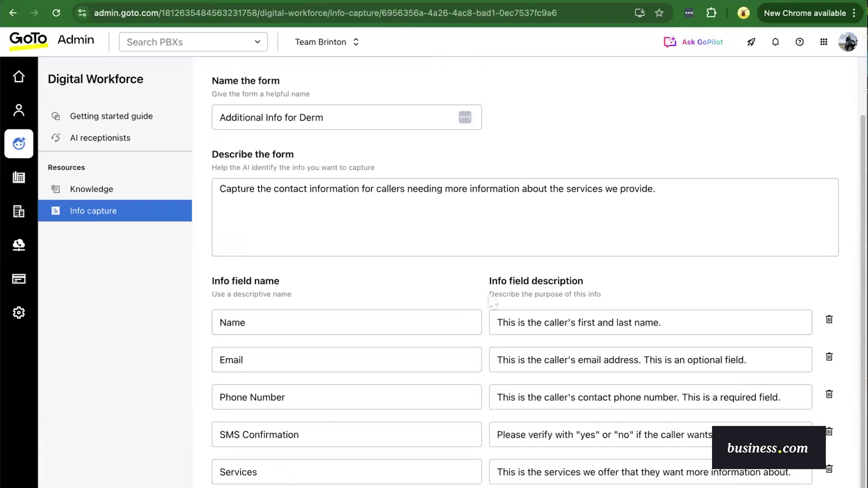
{"action": "scroll", "coordinate": [490, 309], "scroll_direction": "down", "scroll_amount": 2}
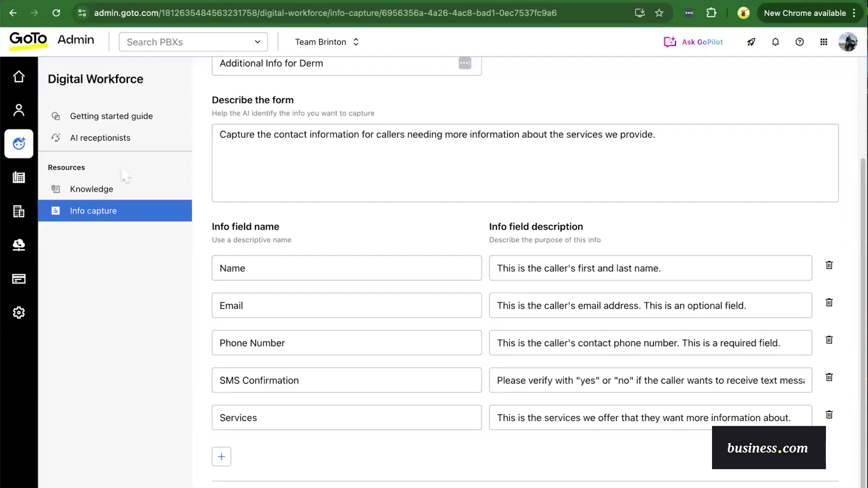
Open Sutton's Receptionist, keep Emma (female) voice and Professional tone, and view its conversation flow
{"action": "left_click", "coordinate": [111, 144]}
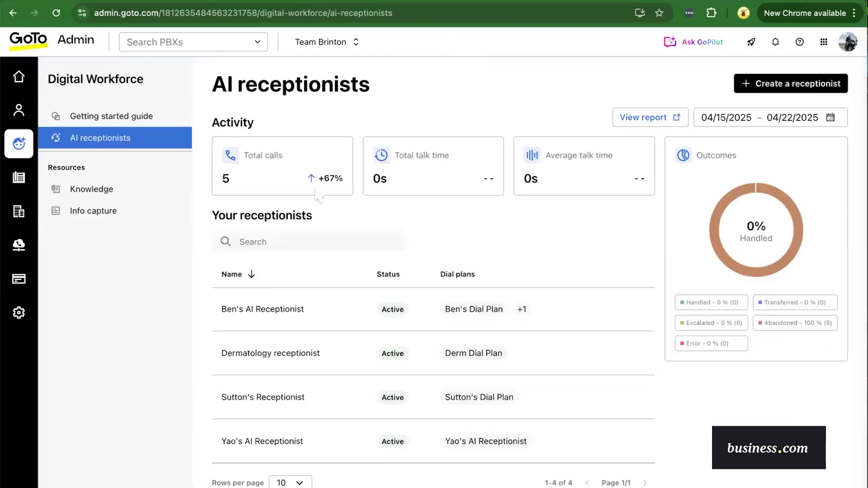
{"action": "left_click", "coordinate": [304, 411]}
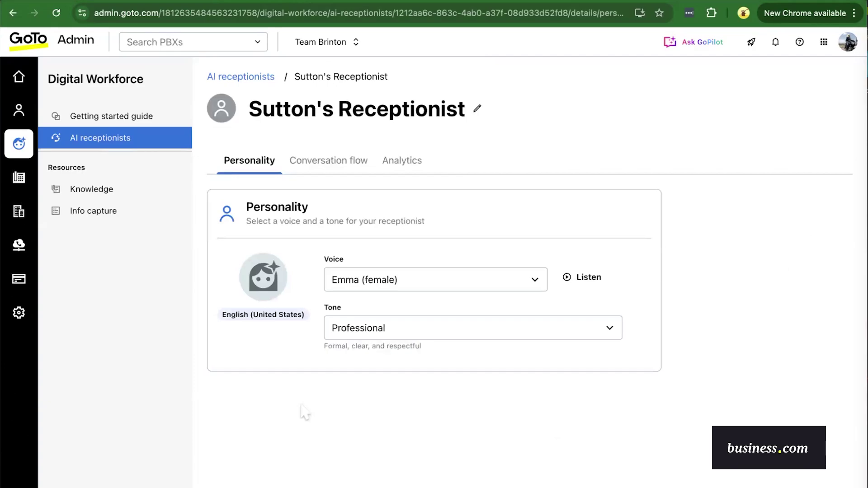
{"action": "left_click", "coordinate": [406, 283]}
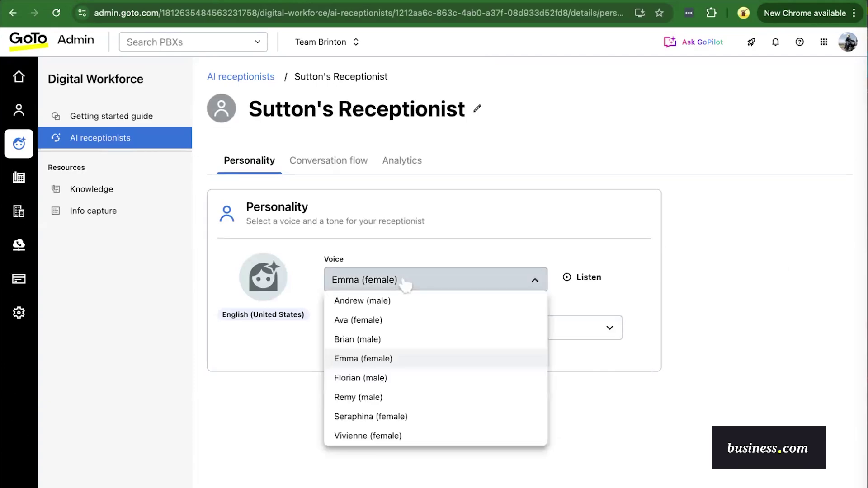
{"action": "left_click", "coordinate": [442, 277]}
{"action": "left_click", "coordinate": [403, 333]}
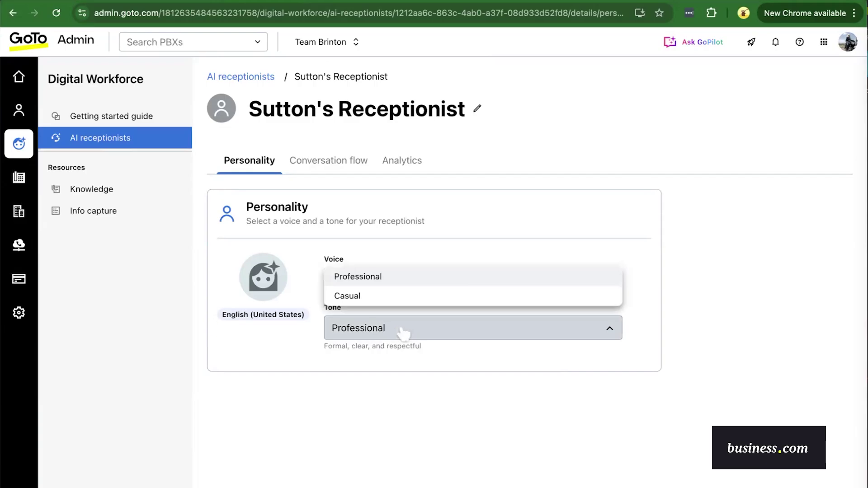
{"action": "left_click", "coordinate": [403, 334]}
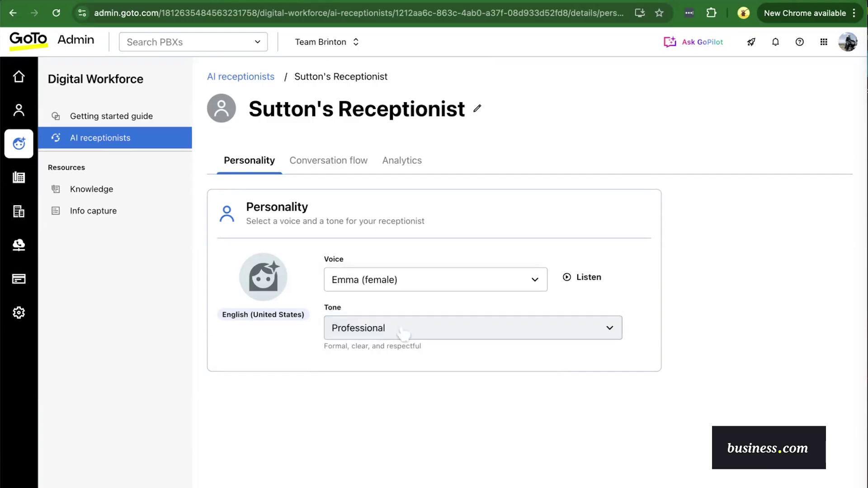
{"action": "left_click", "coordinate": [352, 168]}
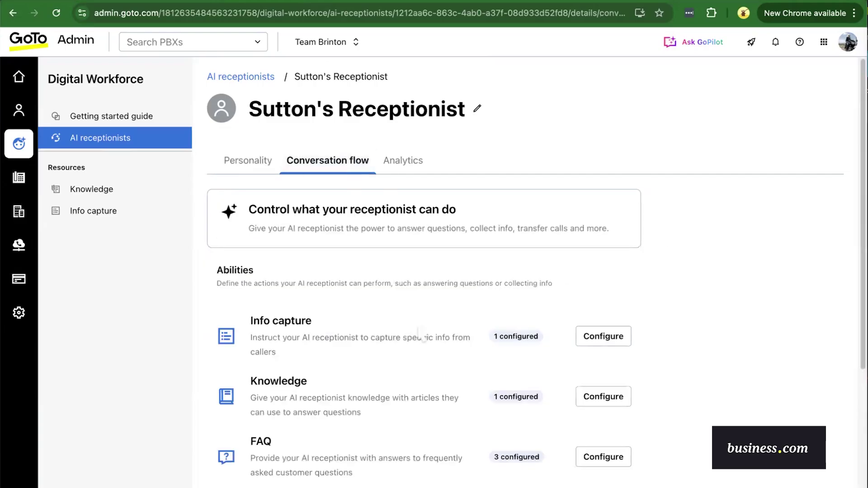
Review the receptionist's FAQ answers and return to the conversation flow overview
{"action": "scroll", "coordinate": [422, 336], "scroll_direction": "down", "scroll_amount": 3}
{"action": "scroll", "coordinate": [422, 335], "scroll_direction": "down", "scroll_amount": 1}
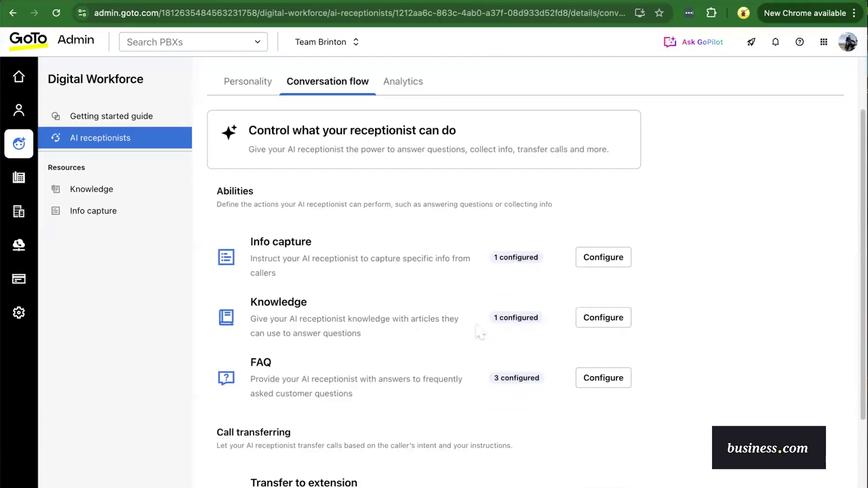
{"action": "scroll", "coordinate": [449, 321], "scroll_direction": "down", "scroll_amount": 4}
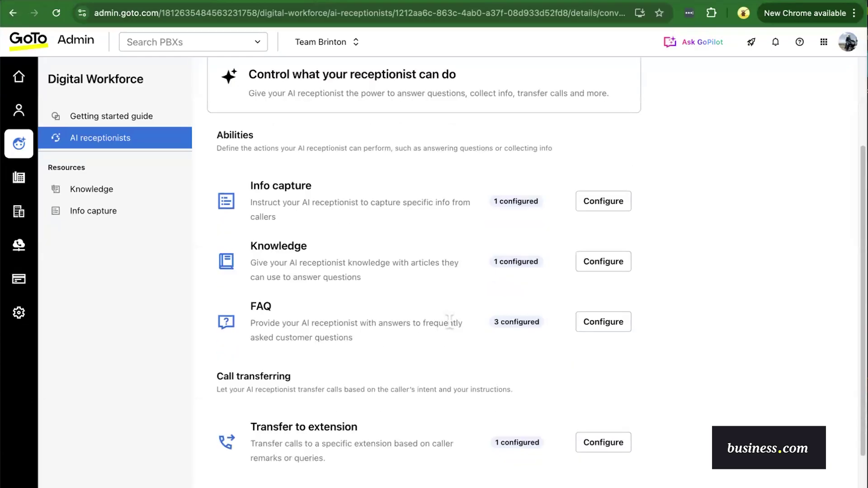
{"action": "left_click", "coordinate": [603, 288]}
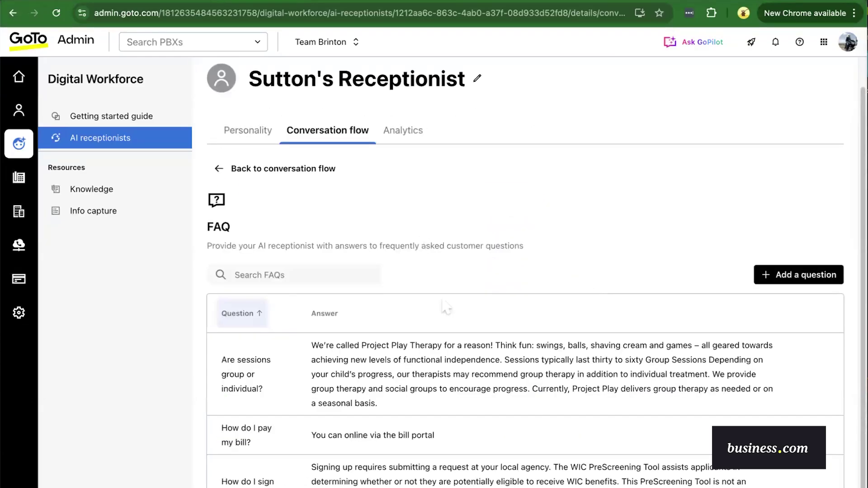
{"action": "left_click", "coordinate": [253, 169]}
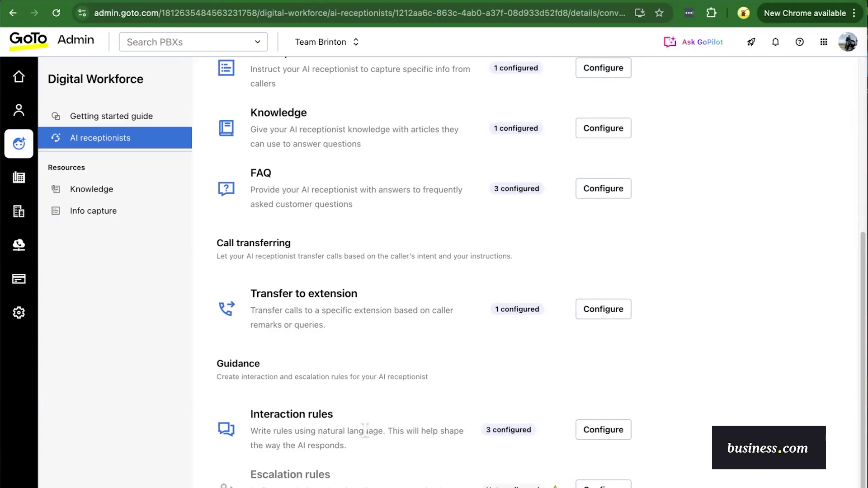
Review the interaction rules and start new interaction and escalation rules
{"action": "left_click", "coordinate": [596, 434]}
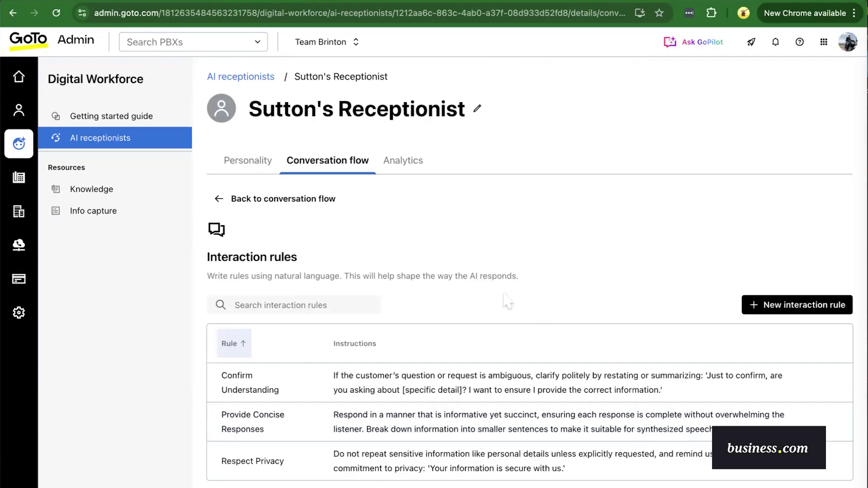
{"action": "left_click", "coordinate": [789, 308]}
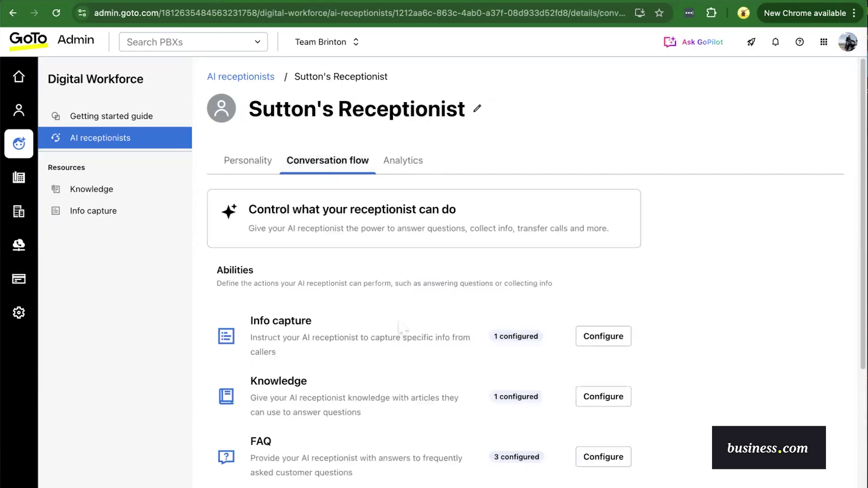
{"action": "scroll", "coordinate": [402, 304], "scroll_direction": "down", "scroll_amount": 6}
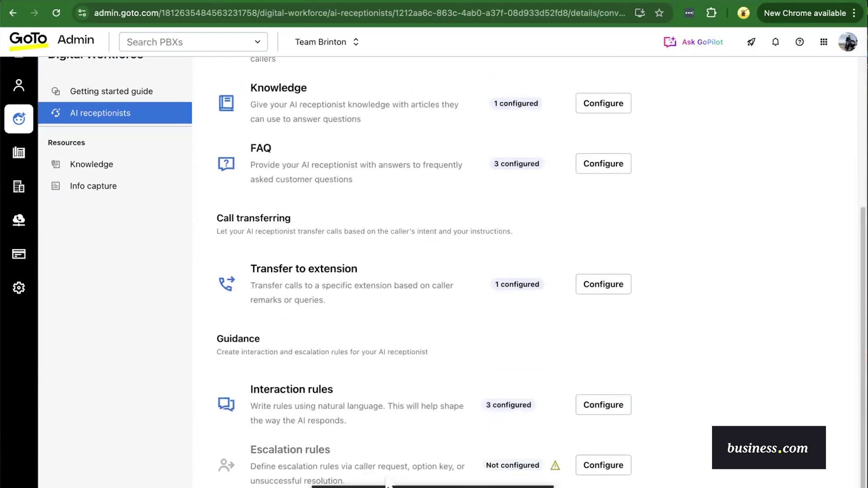
{"action": "left_click", "coordinate": [603, 465]}
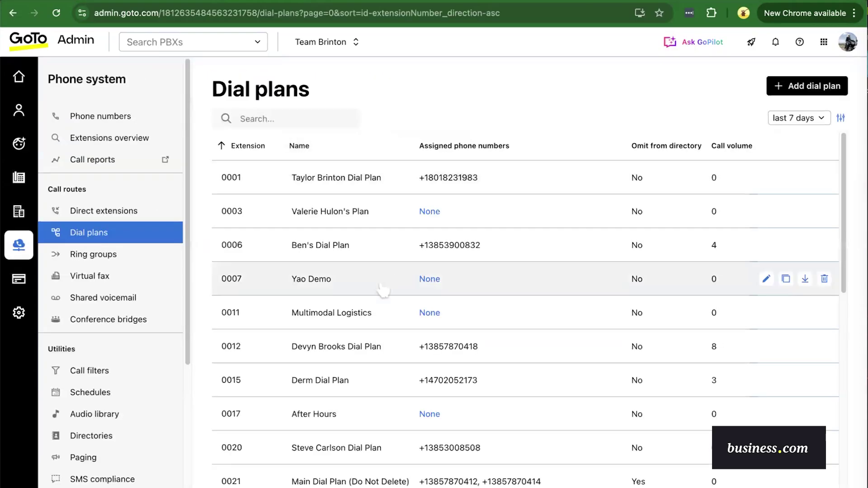
Search dial plans for 'ai' and open The One with AI for editing
{"action": "scroll", "coordinate": [382, 397], "scroll_direction": "down", "scroll_amount": 2}
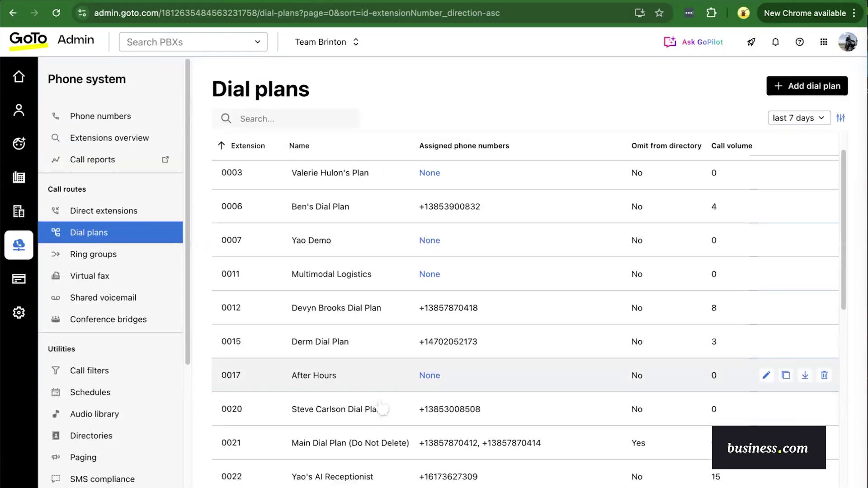
{"action": "scroll", "coordinate": [343, 235], "scroll_direction": "up", "scroll_amount": 1}
{"action": "left_click", "coordinate": [277, 125]}
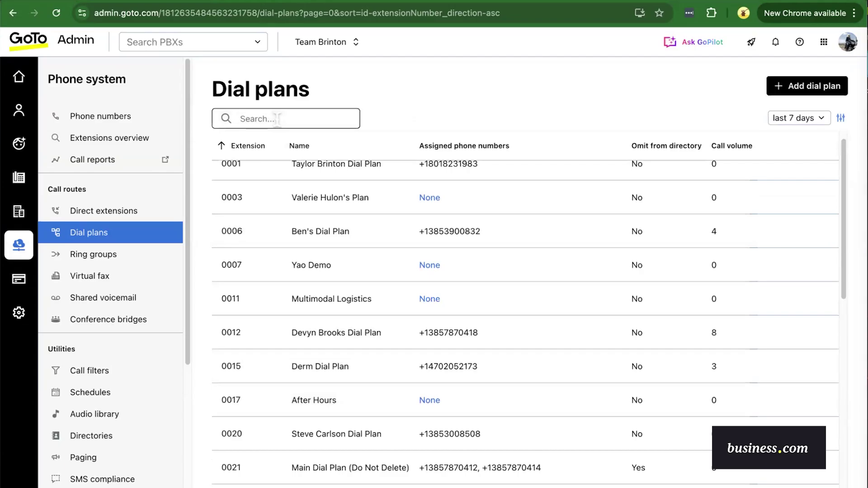
{"action": "type", "text": "ai"}
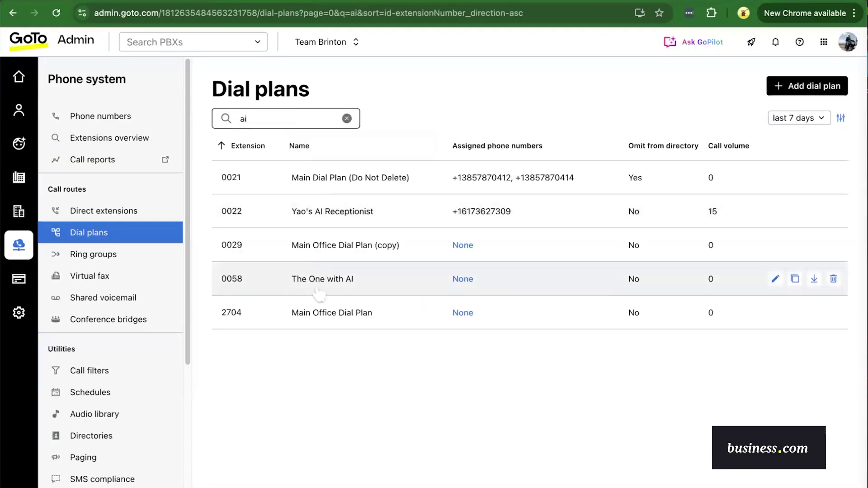
{"action": "left_click", "coordinate": [355, 290]}
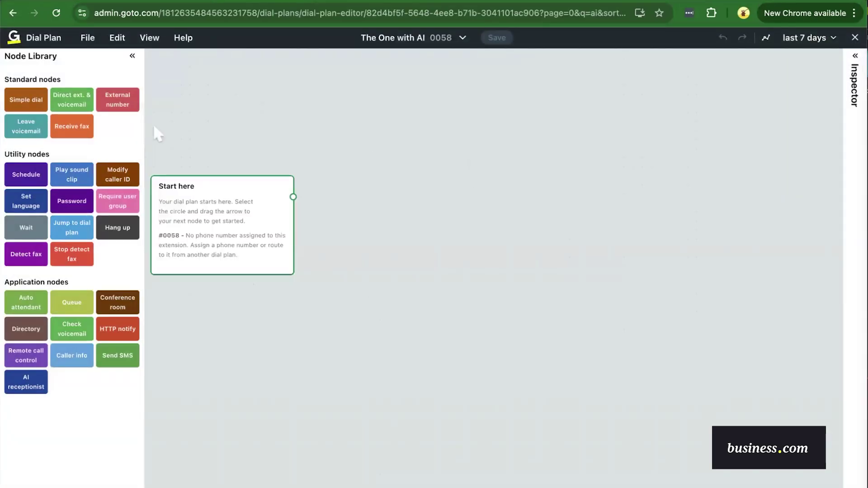
Add a Schedule node after Start here and set it to the M-F schedule
{"action": "left_click_drag", "start_coordinate": [26, 174], "coordinate": [351, 153]}
{"action": "left_click_drag", "start_coordinate": [293, 197], "coordinate": [350, 195]}
{"action": "left_click_drag", "start_coordinate": [378, 155], "coordinate": [368, 170]}
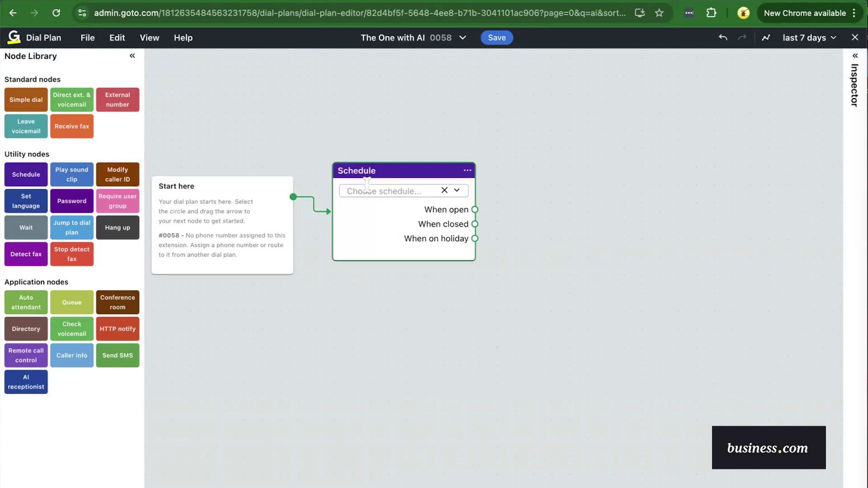
{"action": "left_click", "coordinate": [367, 190]}
{"action": "left_click", "coordinate": [375, 294]}
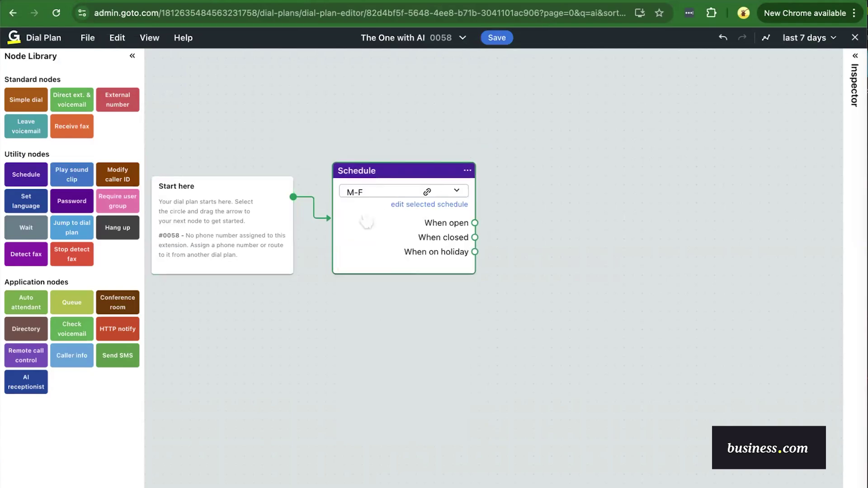
Route the Schedule's When open path to a new Auto attendant node
{"action": "left_click_drag", "start_coordinate": [26, 303], "coordinate": [543, 100]}
{"action": "left_click_drag", "start_coordinate": [475, 223], "coordinate": [519, 178]}
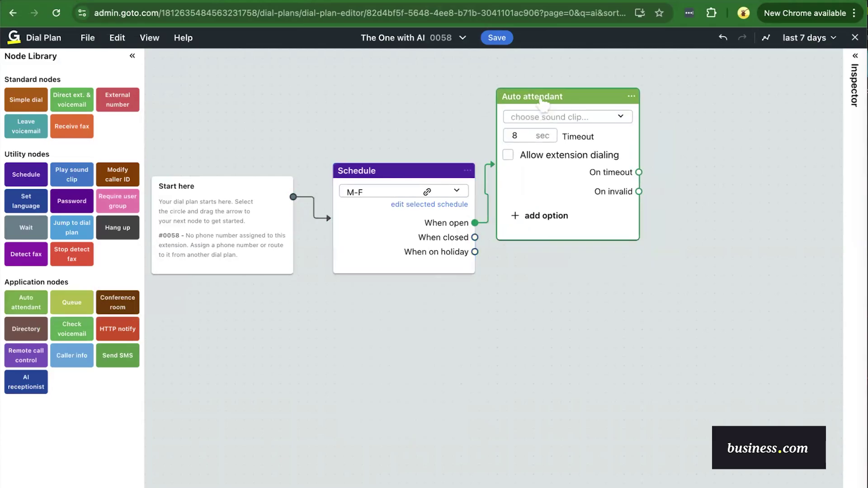
{"action": "left_click", "coordinate": [556, 117]}
Create and save a text-to-speech sound clip 'AI' offering callers a virtual receptionist
{"action": "left_click", "coordinate": [557, 139]}
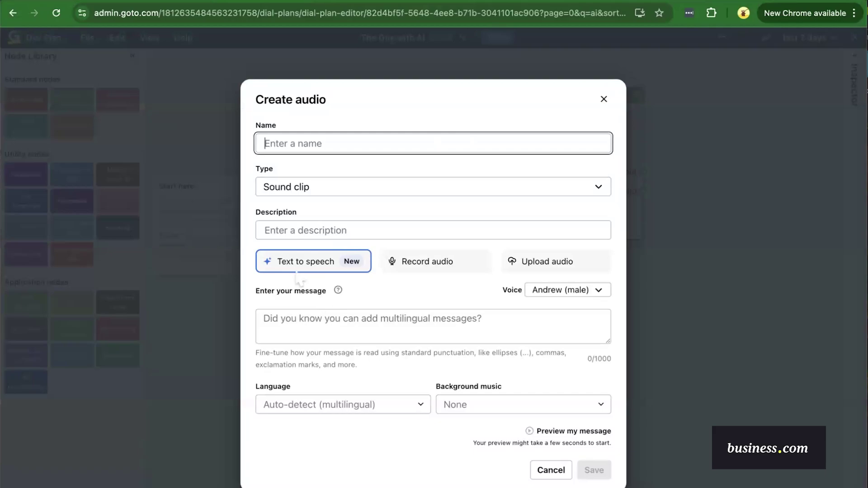
{"action": "left_click", "coordinate": [293, 325]}
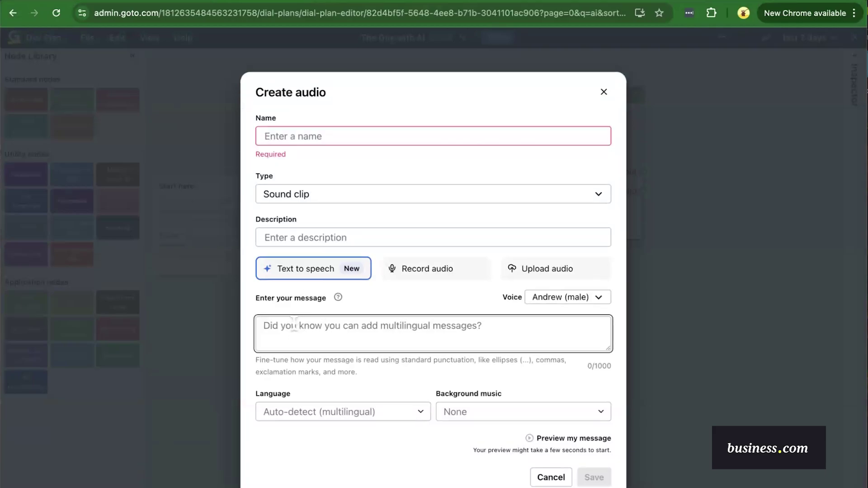
{"action": "type", "text": "If y"}
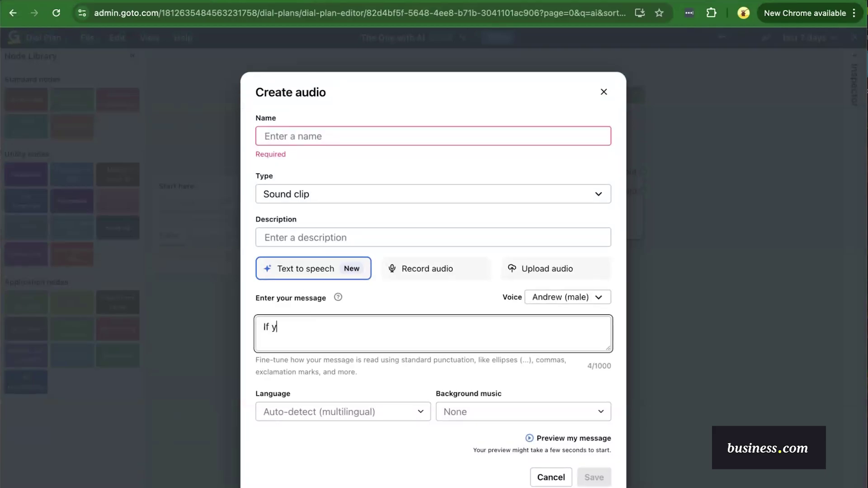
{"action": "type", "text": "ou would like to speak to a virtual assistant press 1"}
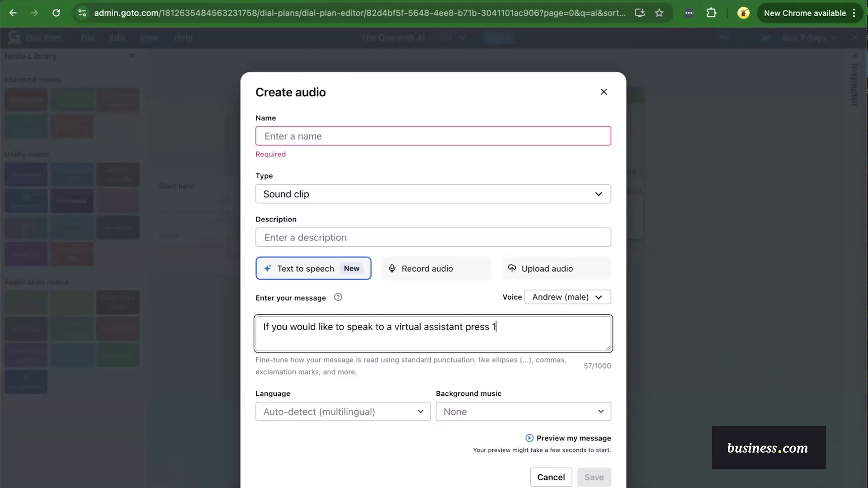
{"action": "left_click", "coordinate": [307, 136]}
{"action": "type", "text": "AI"}
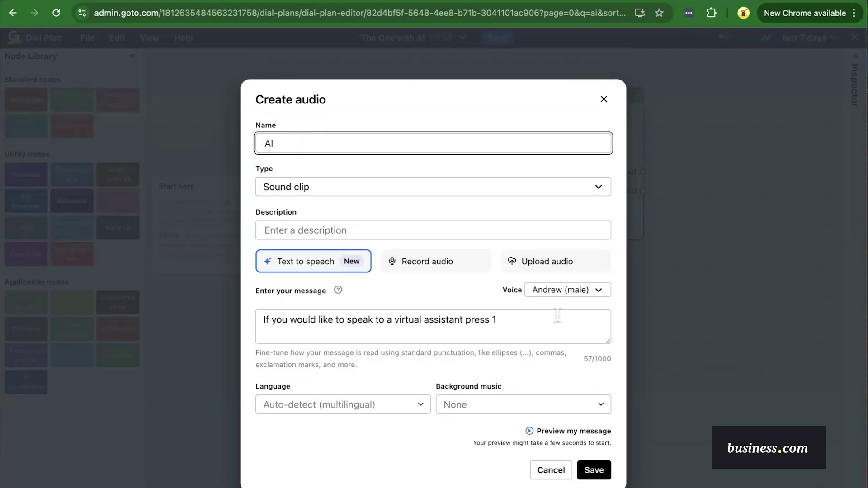
{"action": "left_click", "coordinate": [570, 290]}
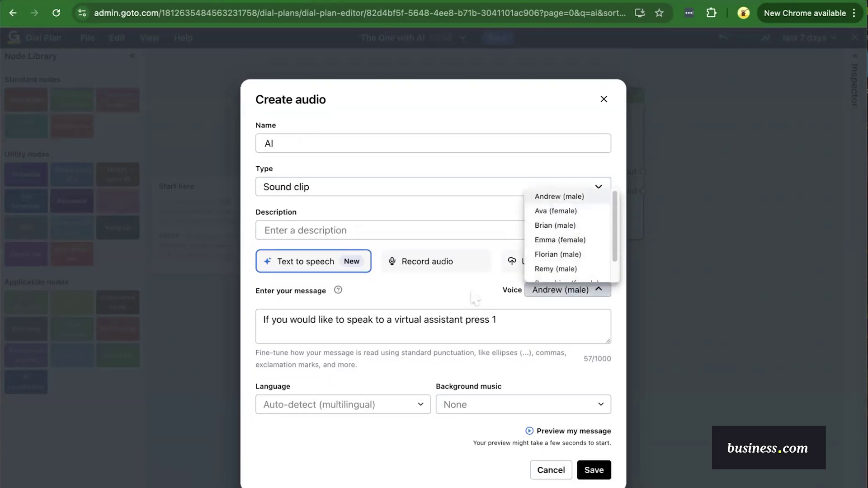
{"action": "left_click", "coordinate": [571, 290]}
{"action": "left_click", "coordinate": [594, 470]}
{"action": "left_click", "coordinate": [557, 213]}
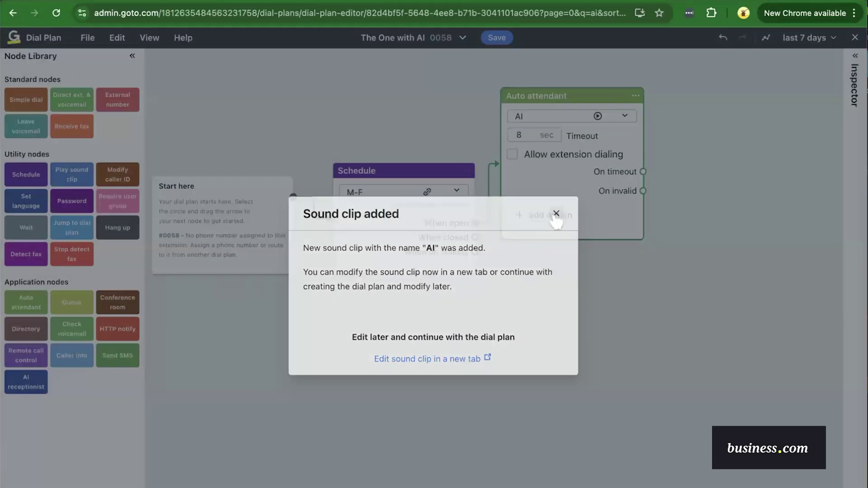
Add a keypress option with key 1 to the Auto attendant
{"action": "left_click", "coordinate": [549, 214]}
{"action": "left_click", "coordinate": [615, 213]}
{"action": "left_click", "coordinate": [614, 238]}
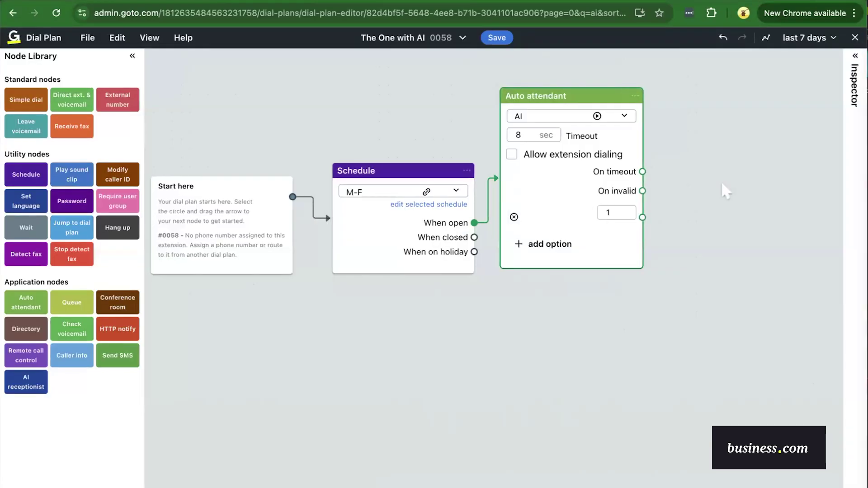
Route option 1 to a new AI receptionist node answered by Sutton's Receptionist
{"action": "left_click_drag", "start_coordinate": [25, 382], "coordinate": [642, 180]}
{"action": "left_click_drag", "start_coordinate": [604, 217], "coordinate": [685, 229]}
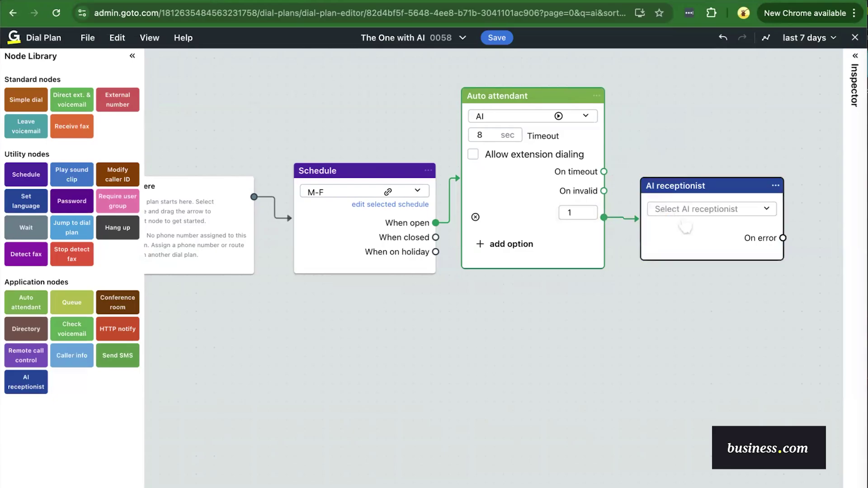
{"action": "left_click", "coordinate": [683, 210]}
{"action": "left_click", "coordinate": [689, 272]}
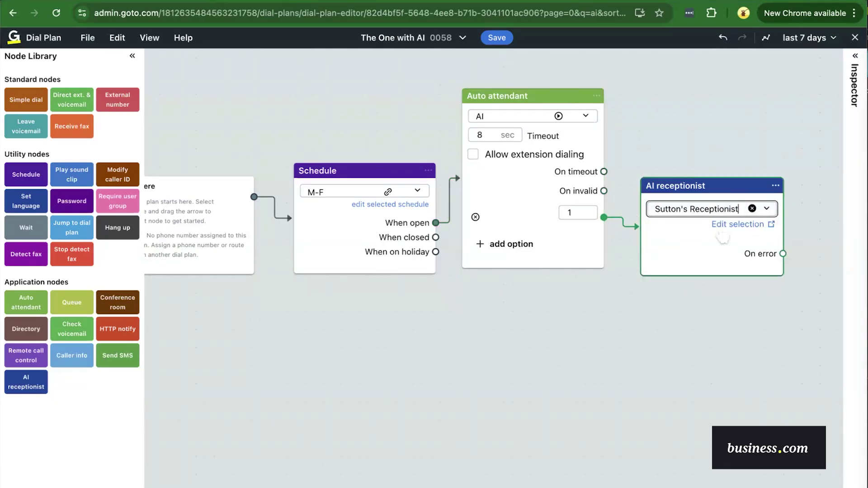
{"action": "scroll", "coordinate": [733, 294], "scroll_direction": "right", "scroll_amount": 3}
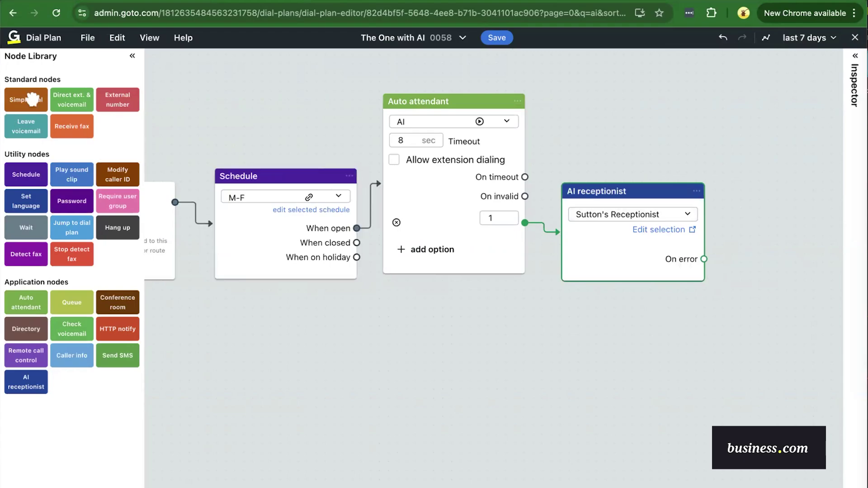
Send the AI receptionist's On error path to a Simple dial node on extension 8005
{"action": "mouse_move", "coordinate": [25, 102]}
{"action": "left_mouse_down"}
{"action": "mouse_move", "coordinate": [630, 172]}
{"action": "mouse_move", "coordinate": [653, 193]}
{"action": "mouse_move", "coordinate": [770, 201]}
{"action": "left_mouse_up"}
{"action": "left_click_drag", "start_coordinate": [704, 259], "coordinate": [737, 260]}
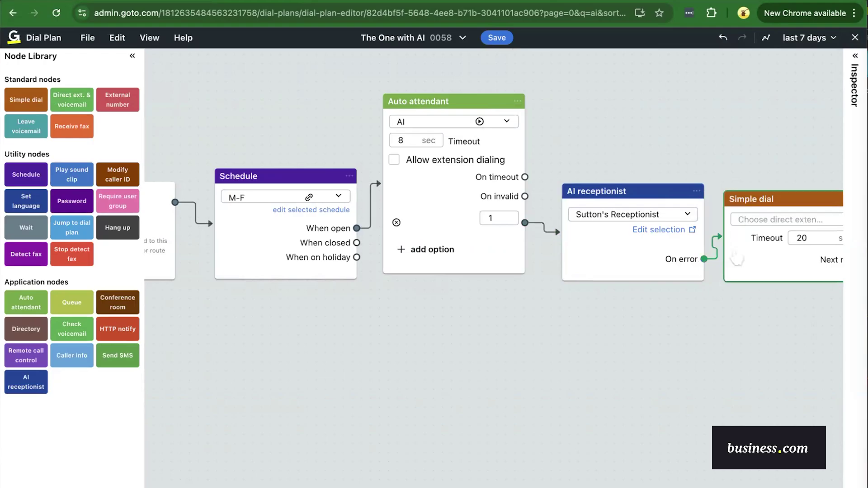
{"action": "left_click", "coordinate": [766, 220]}
{"action": "type", "text": "sut"}
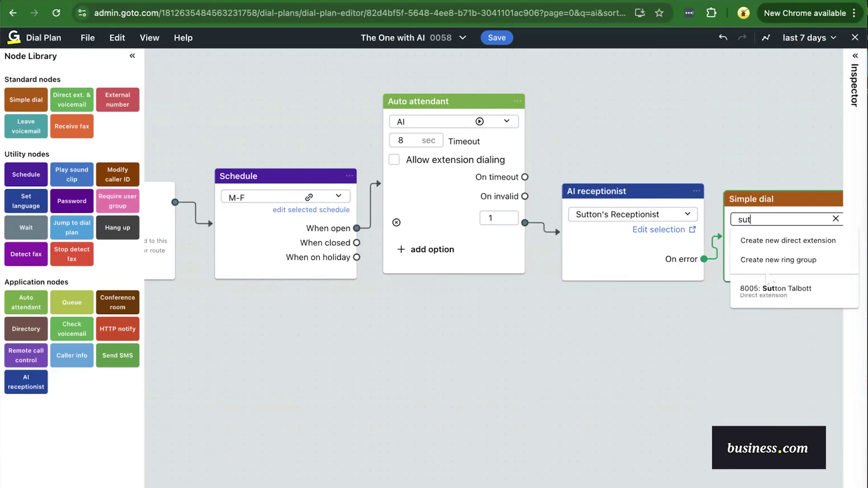
{"action": "left_click", "coordinate": [768, 293]}
{"action": "left_click_drag", "start_coordinate": [671, 390], "coordinate": [562, 398]}
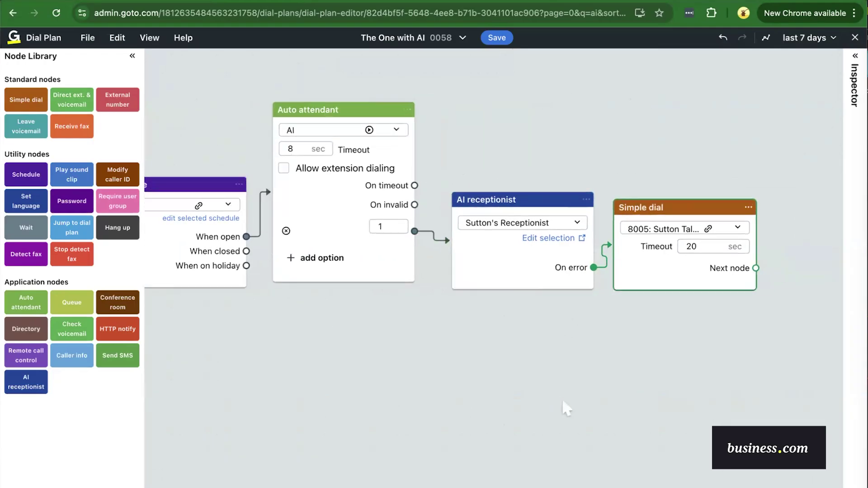
{"action": "left_click_drag", "start_coordinate": [285, 299], "coordinate": [339, 299]}
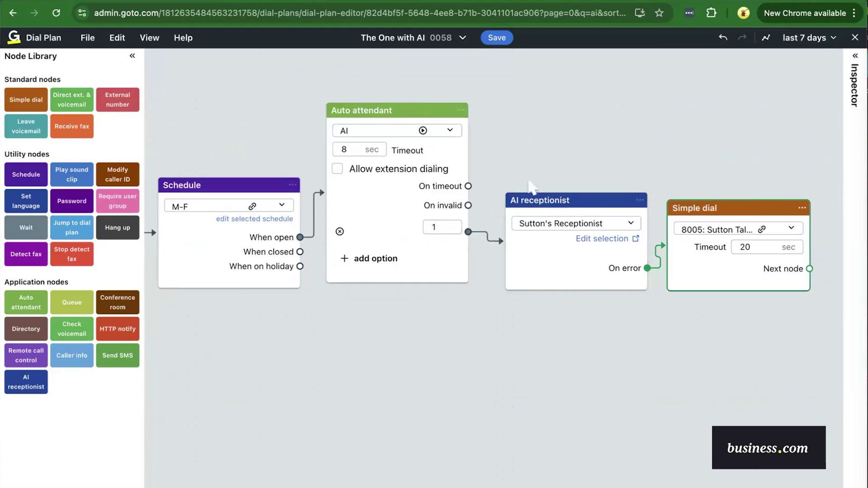